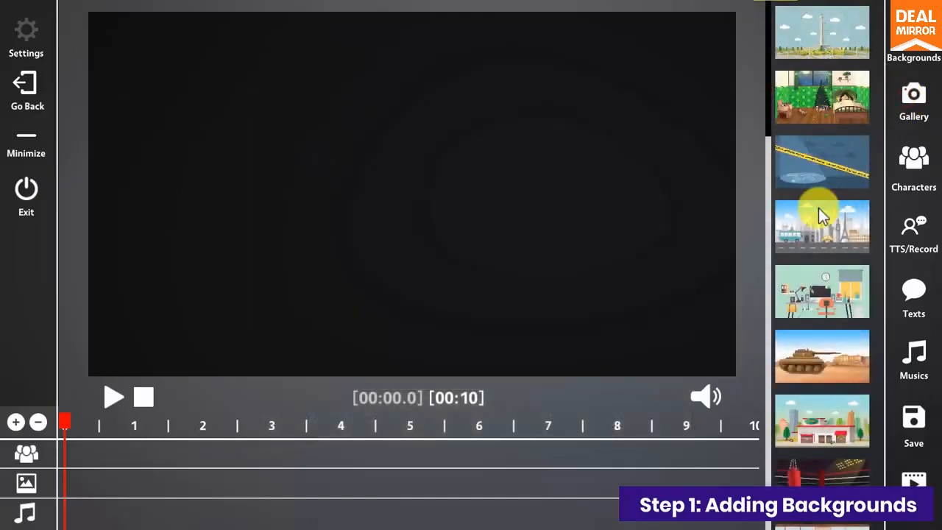
# - Add the city skyline background with the bus and taxi to the timeline's start and enlarge it to fill the canvas
pyautogui.moveTo(820, 230); pyautogui.dragTo(116, 488)
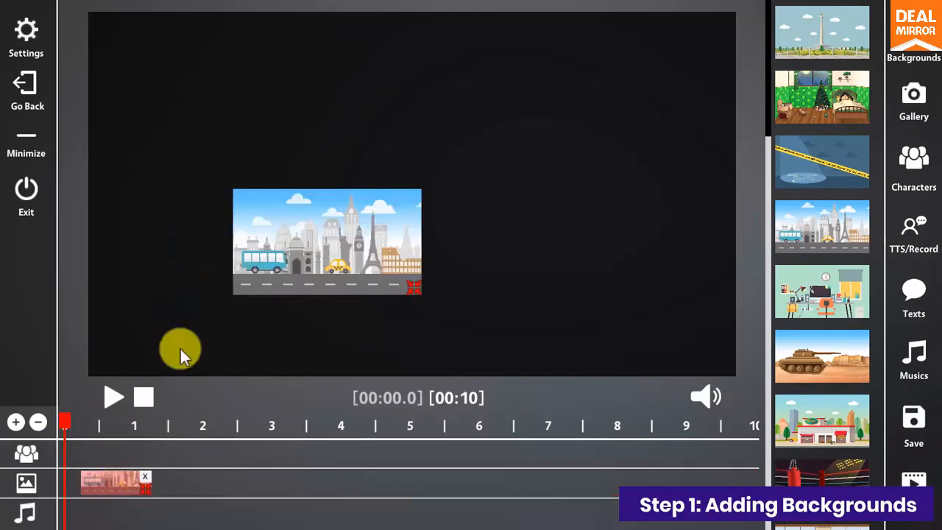
pyautogui.moveTo(270, 219); pyautogui.dragTo(120, 22)
pyautogui.moveTo(264, 94); pyautogui.dragTo(759, 374)
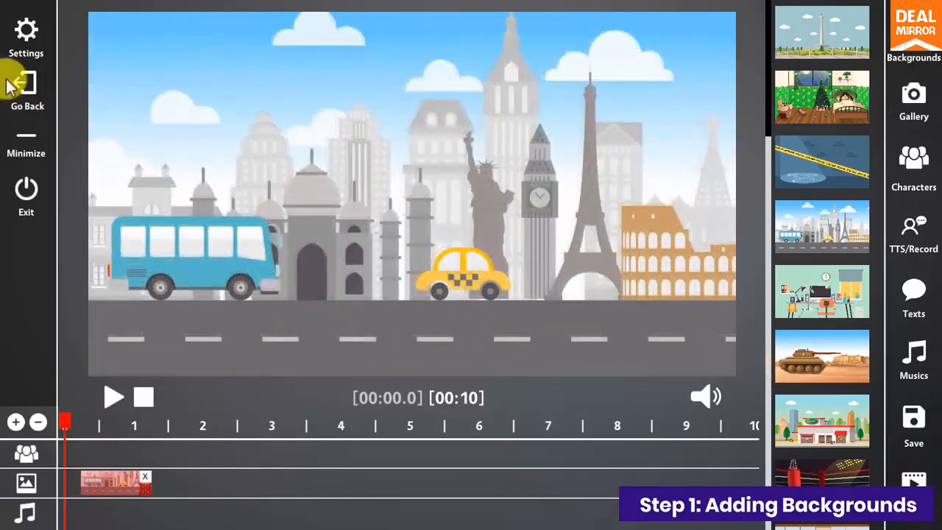
# - Stretch the city background clip to a duration of about 4.8 seconds, and try its Flip option on and back off
pyautogui.click(23, 47)
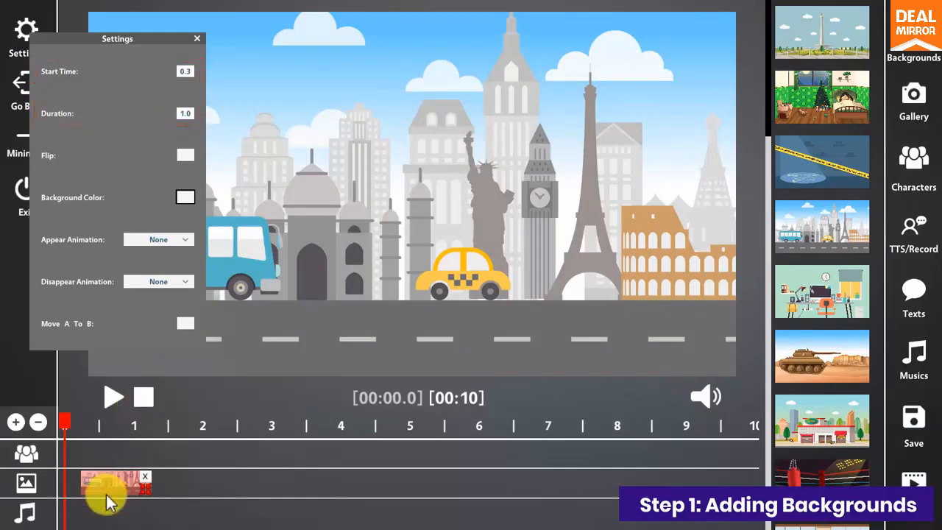
pyautogui.moveTo(103, 490); pyautogui.dragTo(412, 497)
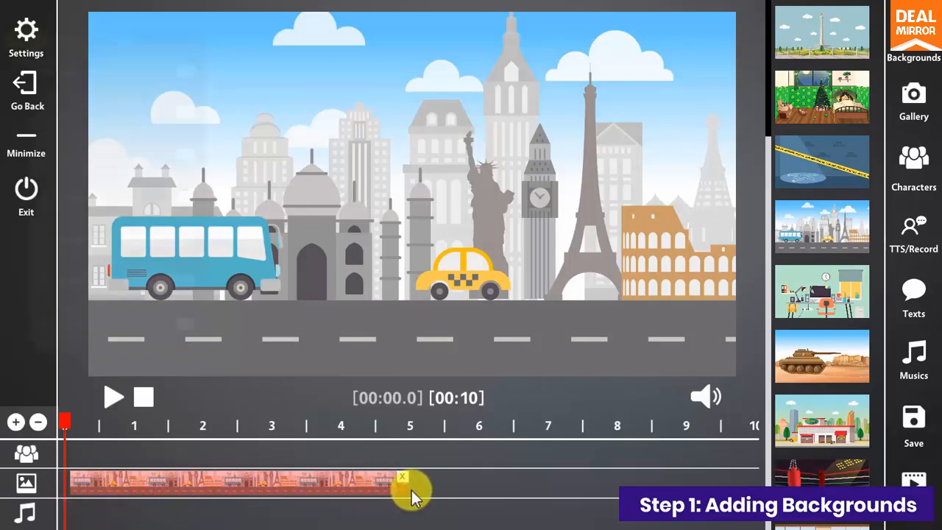
pyautogui.click(182, 157)
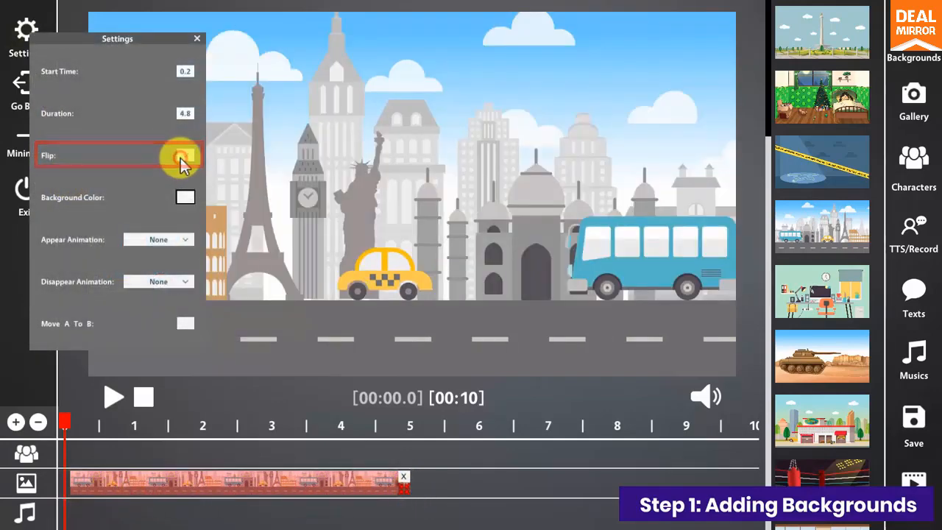
pyautogui.click(178, 158)
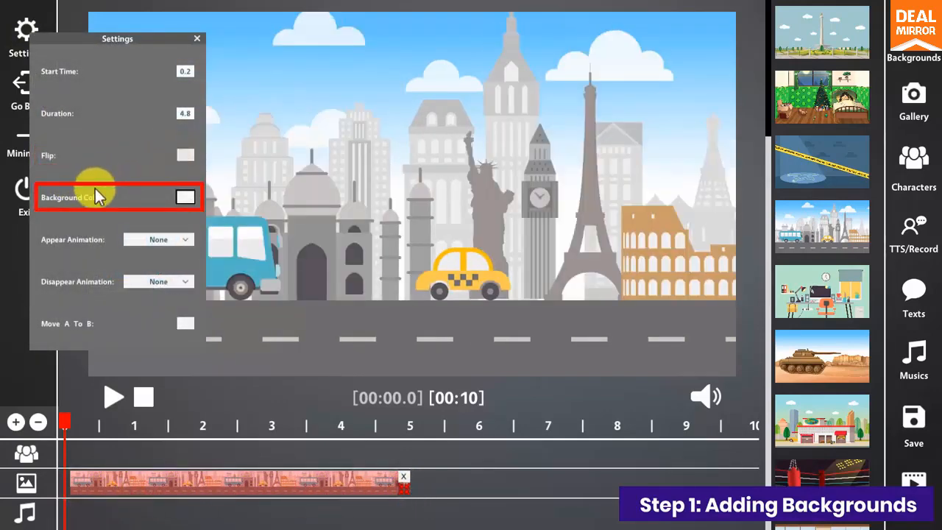
# - Set the city background's appear animation to Left and disappear animation to Right, and enable Move A To B
pyautogui.click(165, 238)
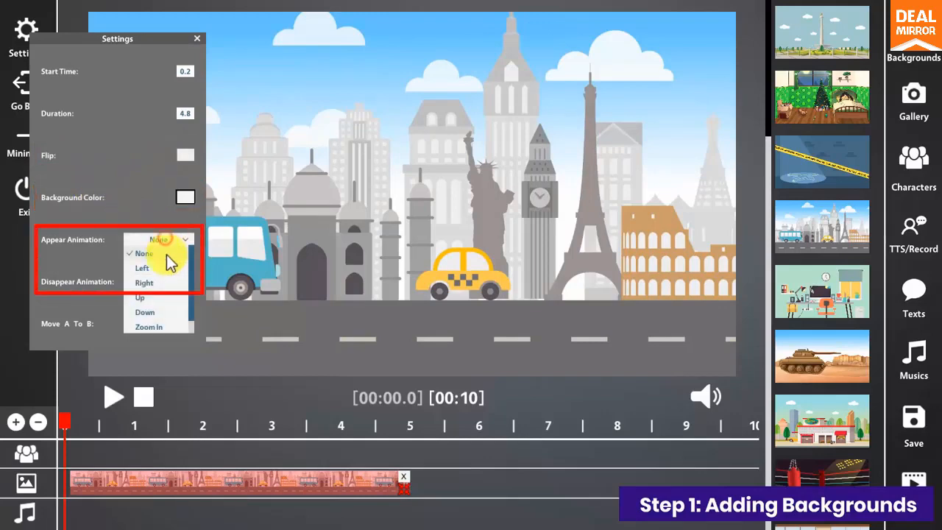
pyautogui.click(160, 269)
pyautogui.click(162, 284)
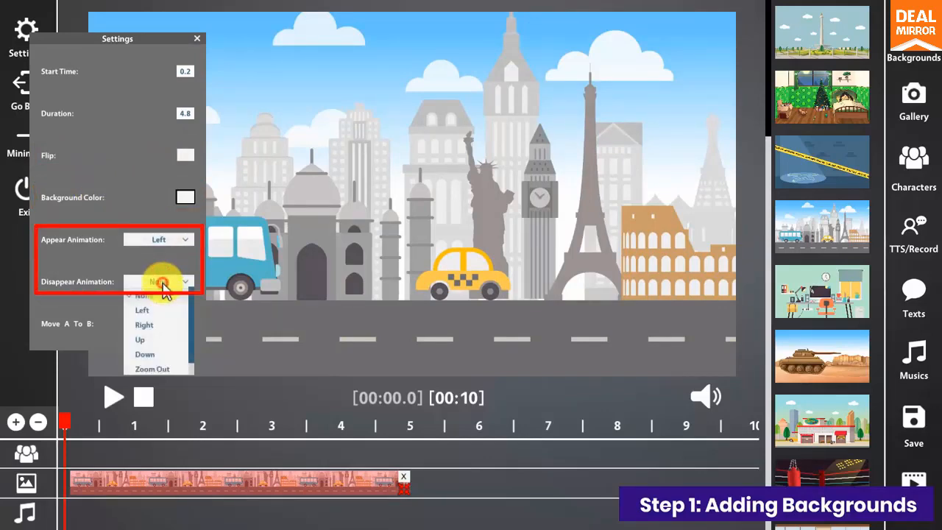
pyautogui.click(158, 326)
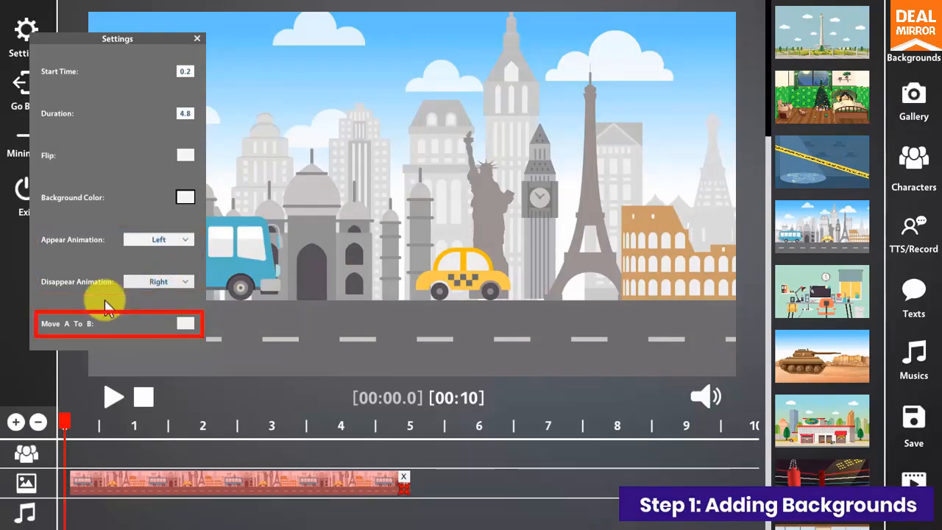
pyautogui.click(185, 324)
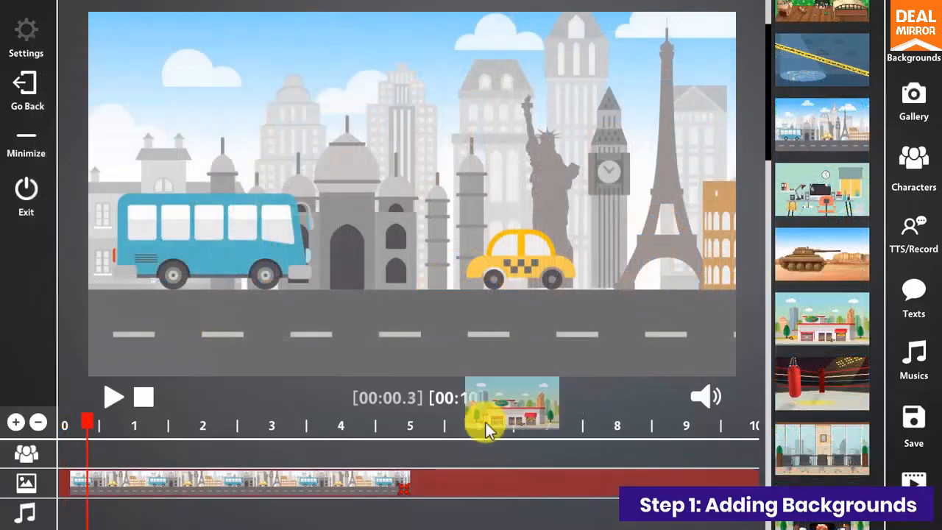
# - Add the auto repair shop background directly after the city clip on the timeline and preview the two backgrounds
pyautogui.moveTo(486, 422); pyautogui.dragTo(442, 478)
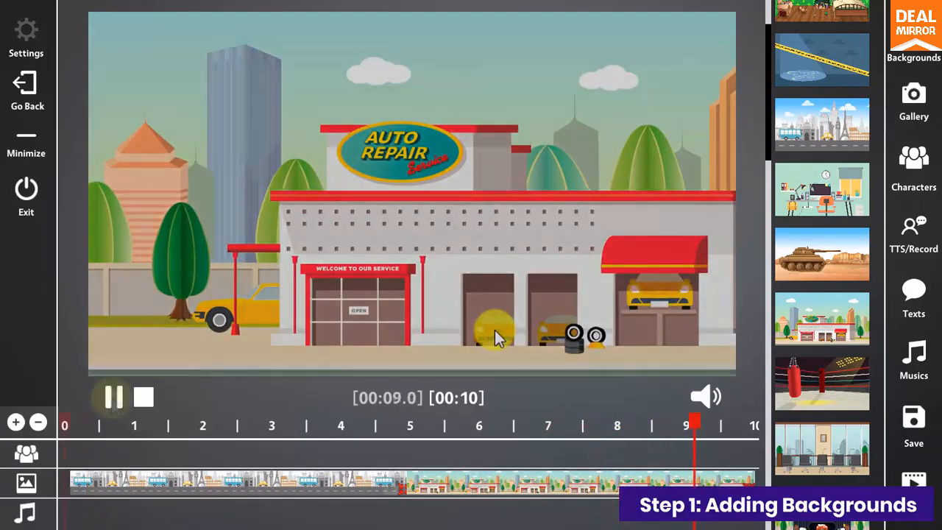
pyautogui.click(110, 397)
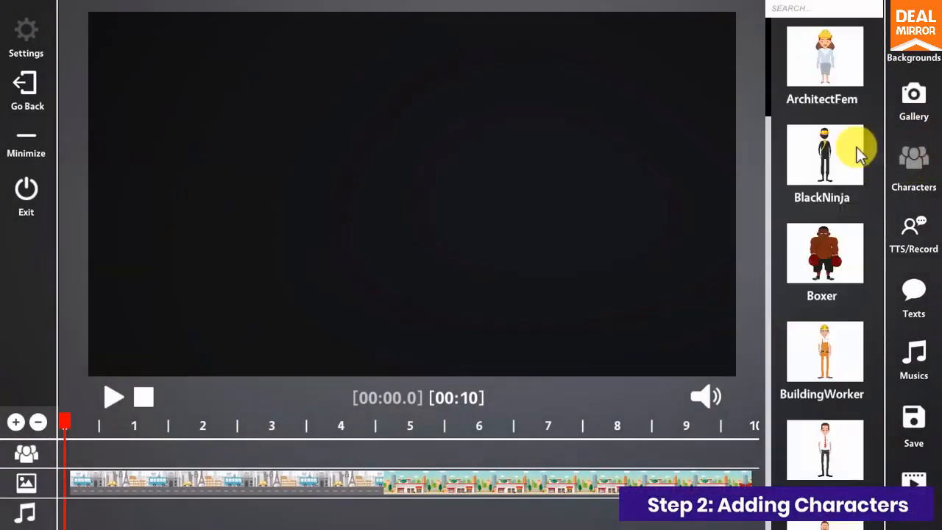
# - Search the characters for "real" and place RealtorMan at the start of the character track
pyautogui.moveTo(769, 60); pyautogui.dragTo(764, 116)
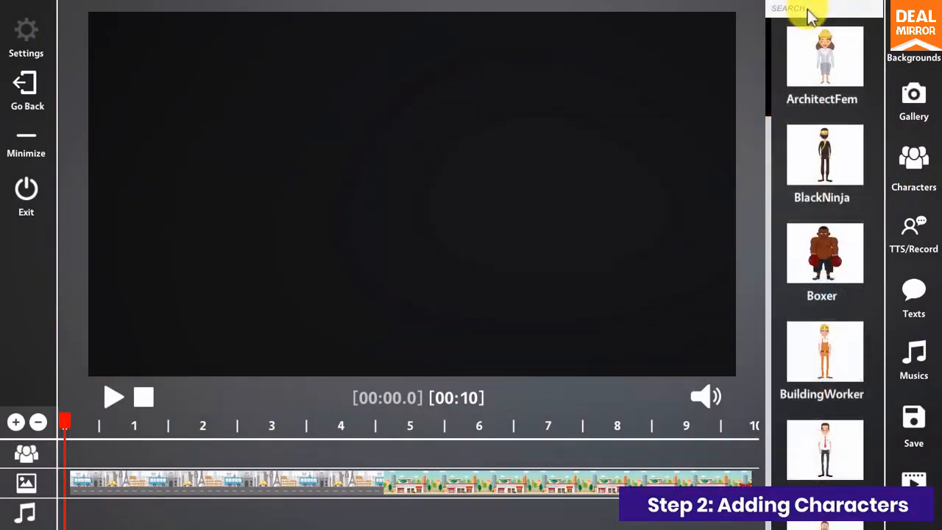
pyautogui.click(810, 10)
pyautogui.write('real')
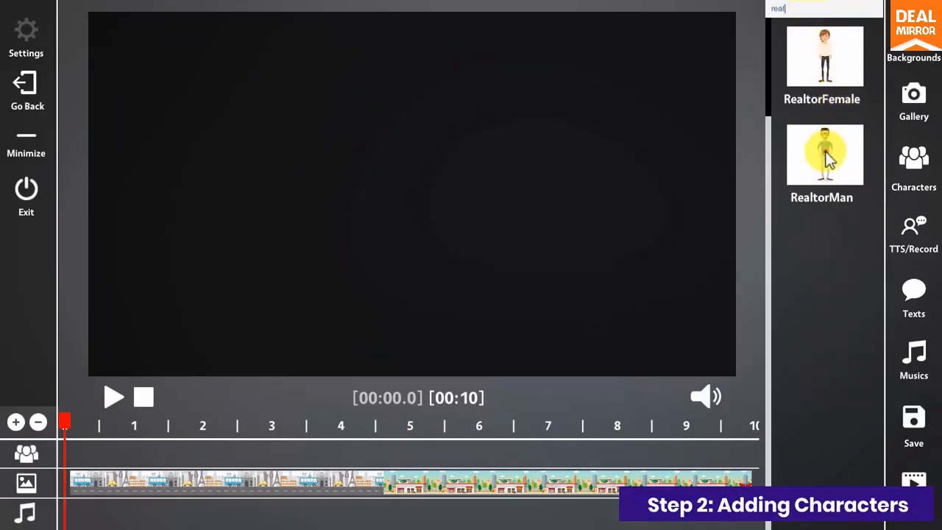
pyautogui.moveTo(829, 158); pyautogui.dragTo(165, 368)
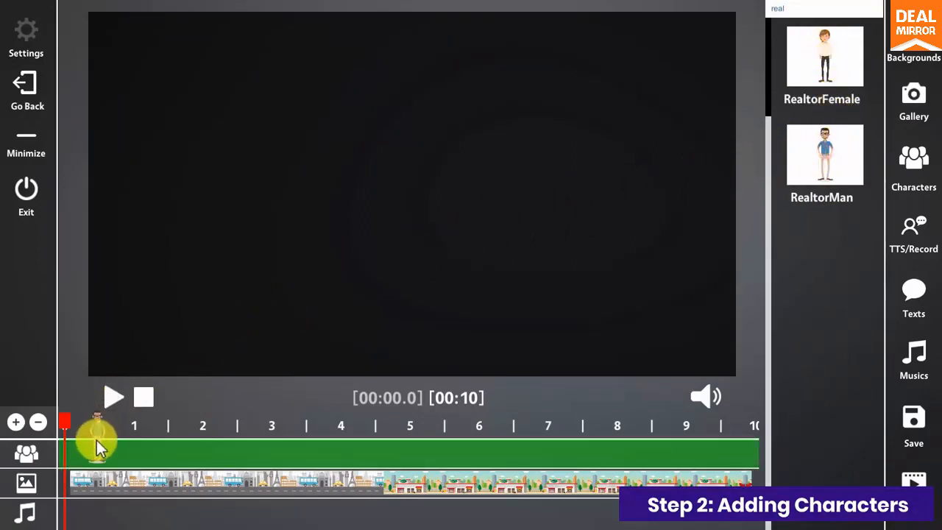
pyautogui.moveTo(97, 440); pyautogui.dragTo(89, 455)
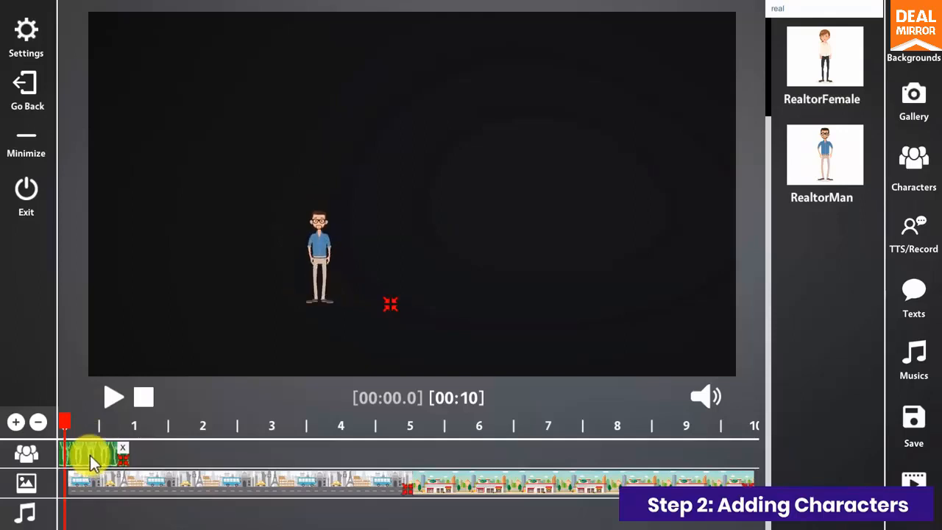
# - Enlarge the RealtorMan character to nearly the canvas height and centre it in the scene
pyautogui.moveTo(330, 272); pyautogui.dragTo(258, 62)
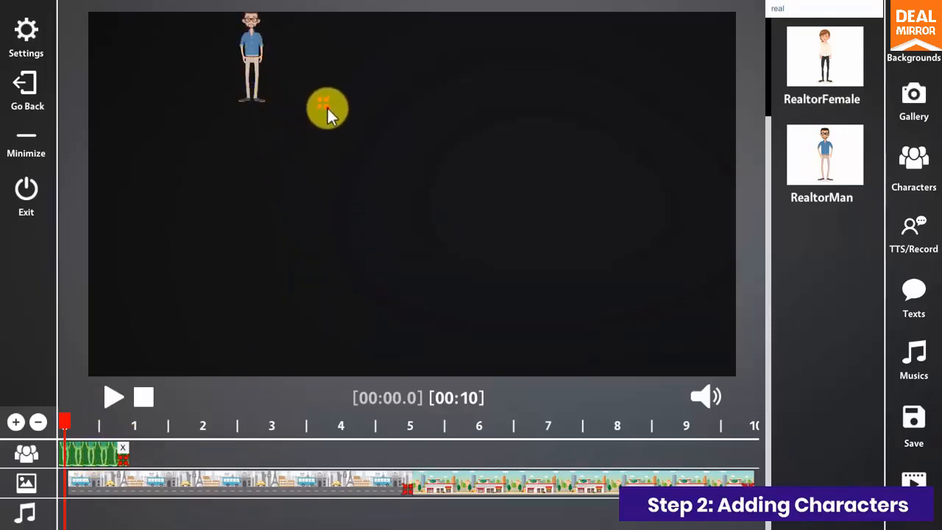
pyautogui.moveTo(328, 108); pyautogui.dragTo(623, 395)
pyautogui.moveTo(417, 278); pyautogui.dragTo(415, 243)
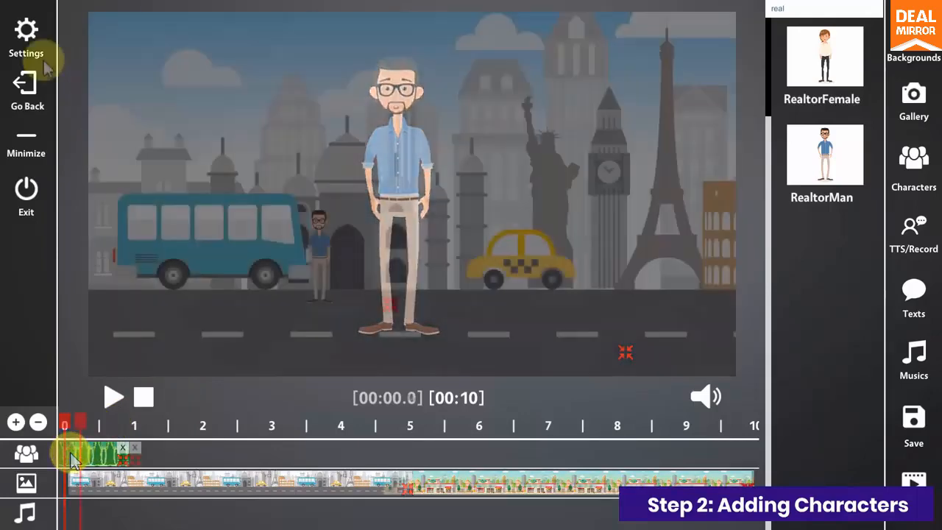
# - Give RealtorMan the looping "man car driving" action and move his car onto the road in front of the bus
pyautogui.click(26, 44)
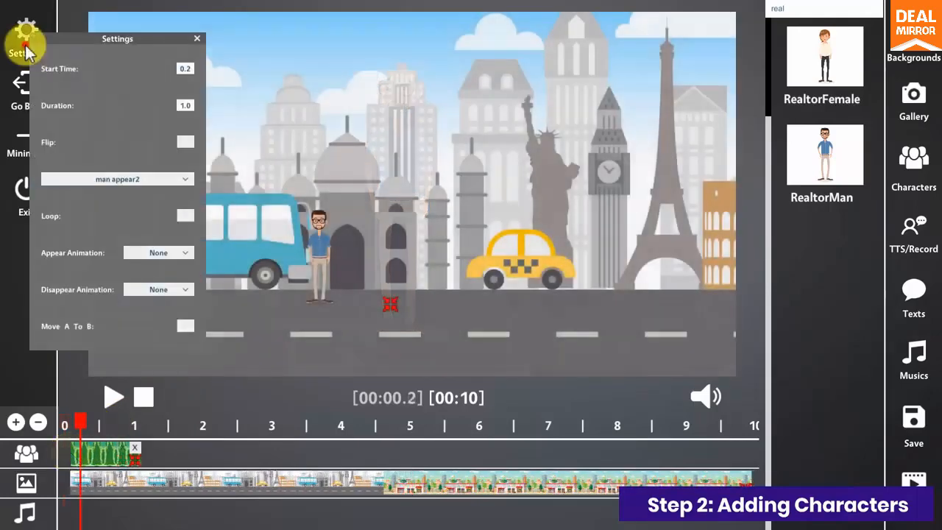
pyautogui.click(152, 180)
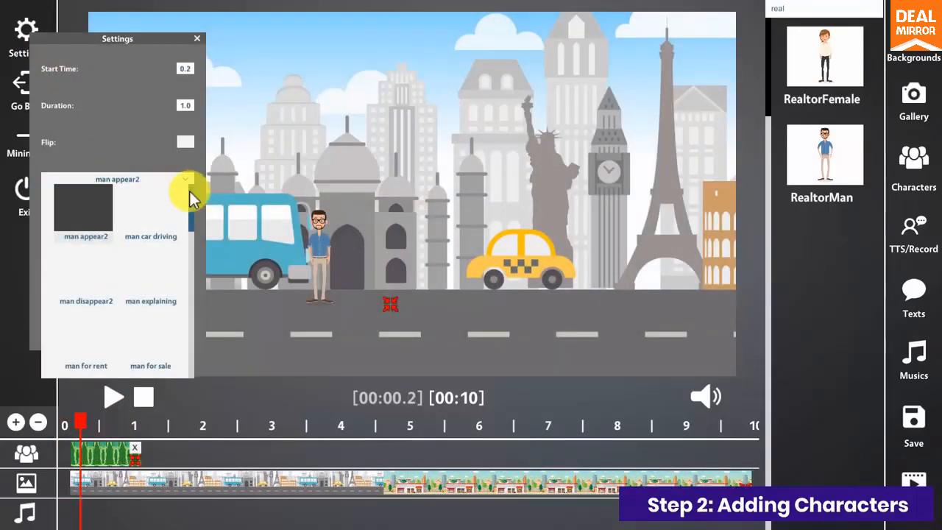
pyautogui.moveTo(191, 199)
pyautogui.mouseDown()
pyautogui.moveTo(189, 336)
pyautogui.moveTo(210, 315)
pyautogui.moveTo(193, 182)
pyautogui.mouseUp()
pyautogui.click(150, 212)
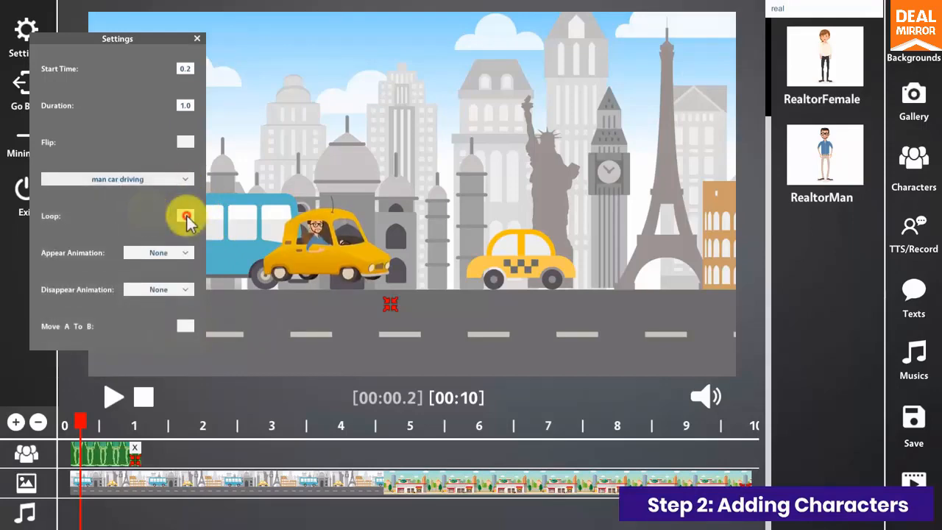
pyautogui.click(186, 214)
pyautogui.moveTo(304, 255); pyautogui.dragTo(219, 294)
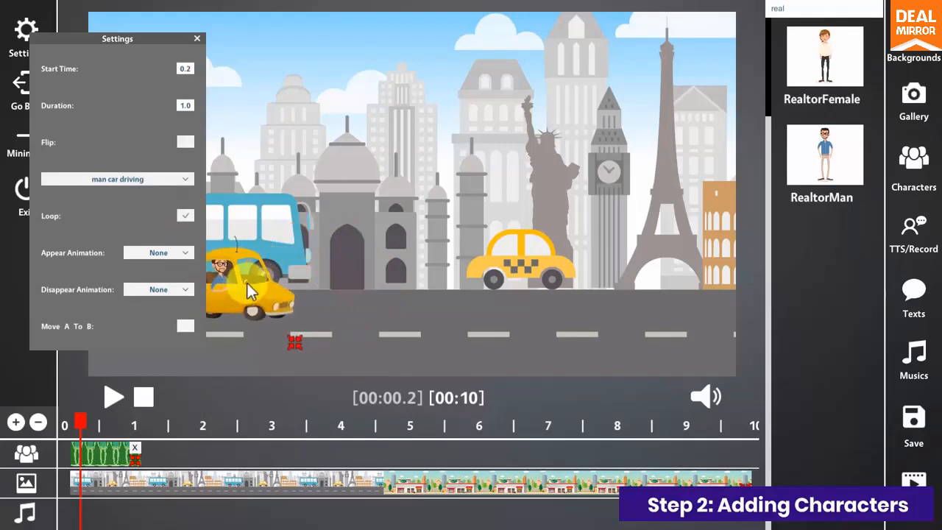
# - Set RealtorMan's disappear animation to Fade Out and play the scene to preview the characters
pyautogui.click(170, 289)
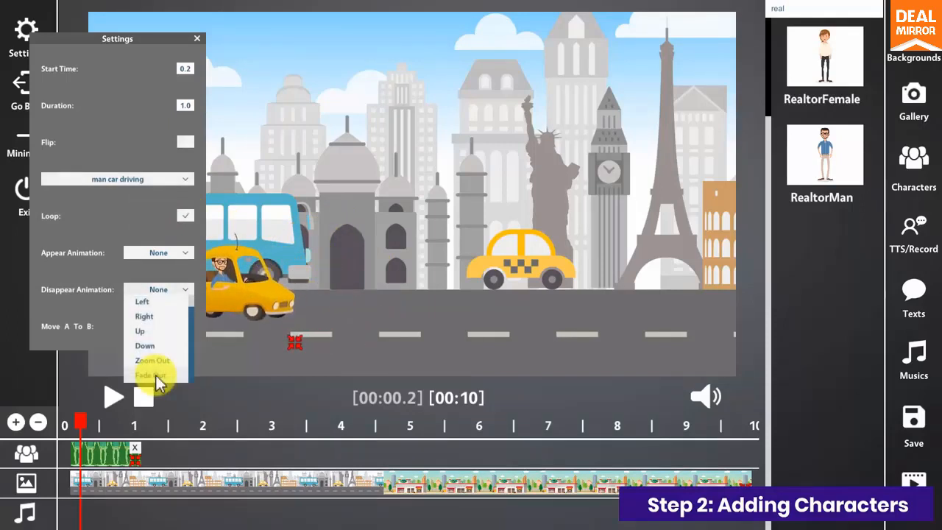
pyautogui.click(156, 376)
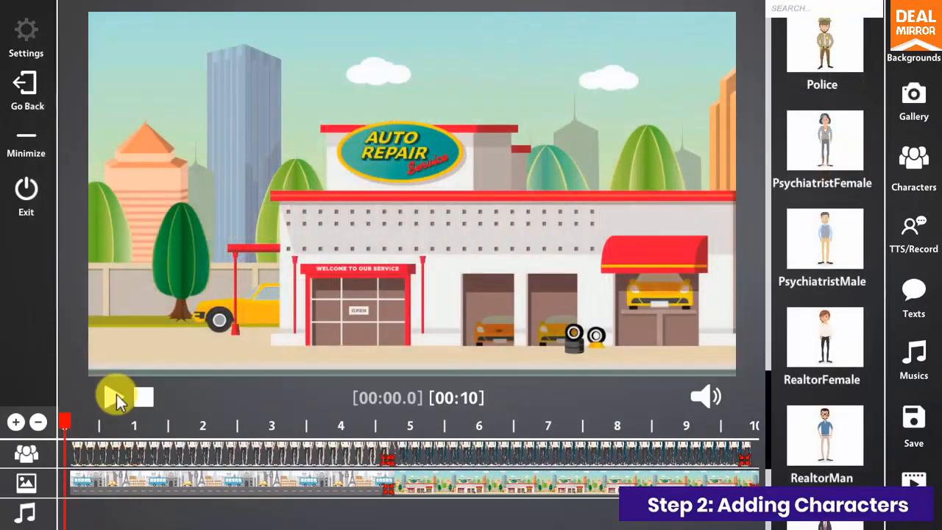
pyautogui.click(118, 400)
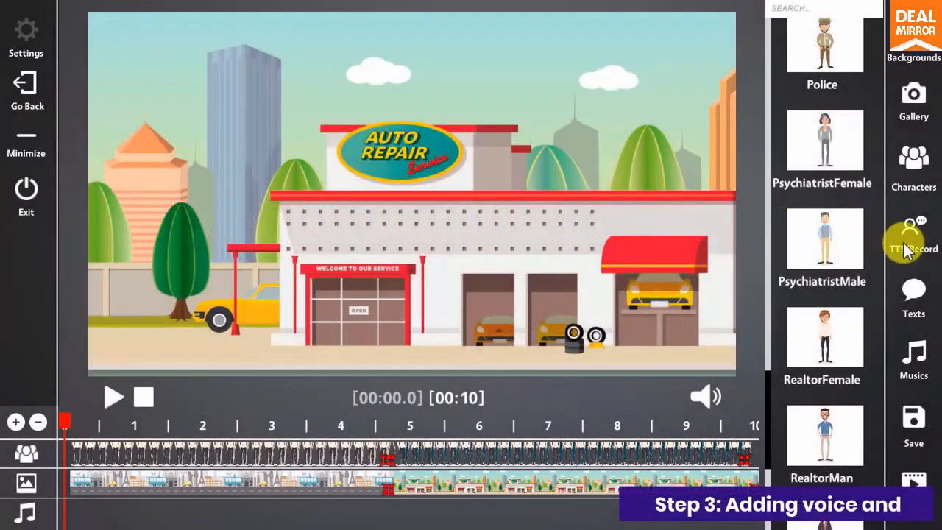
# - Add a text-to-speech clip to the start of the audio track
pyautogui.click(910, 245)
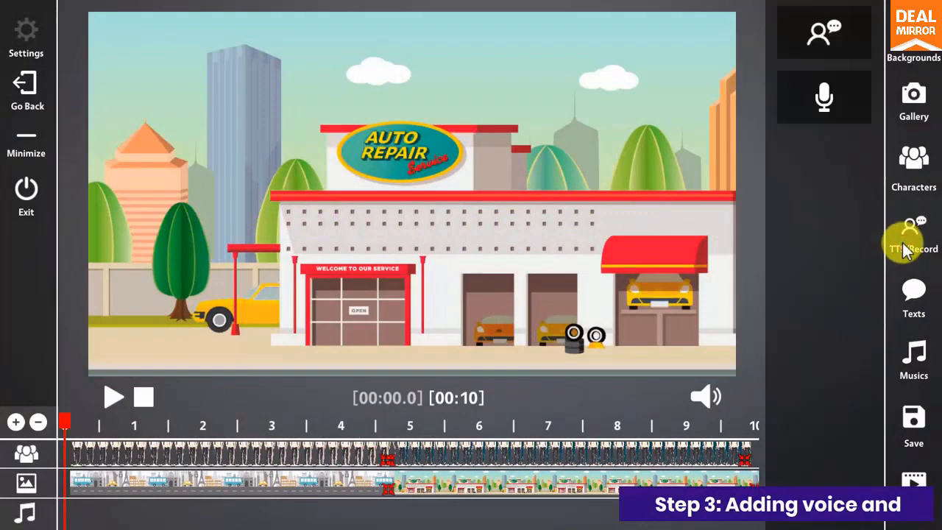
pyautogui.click(825, 35)
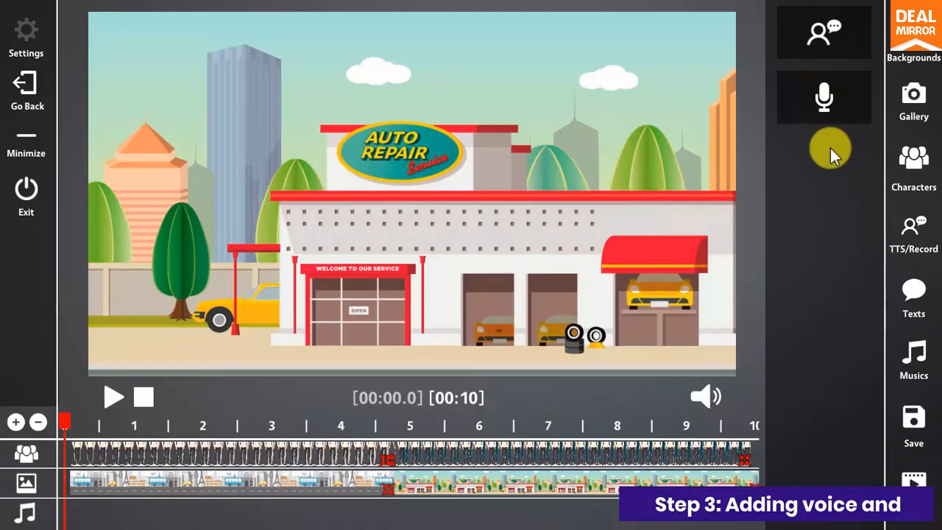
pyautogui.moveTo(785, 67); pyautogui.dragTo(117, 519)
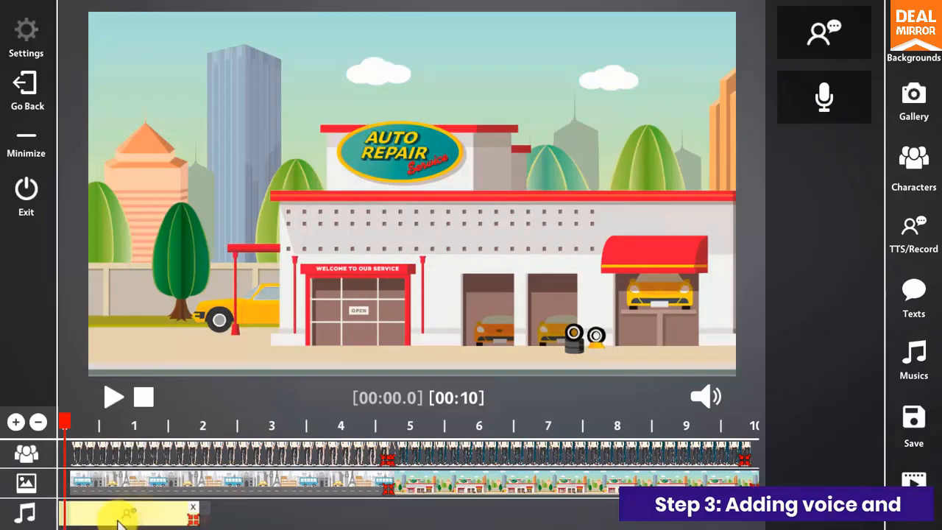
# - Set the speech text to "Is your car barely moving and making all kinds of weird sounds? Bob's Auto Repair Service is your best choice!" and preview it
pyautogui.click(28, 38)
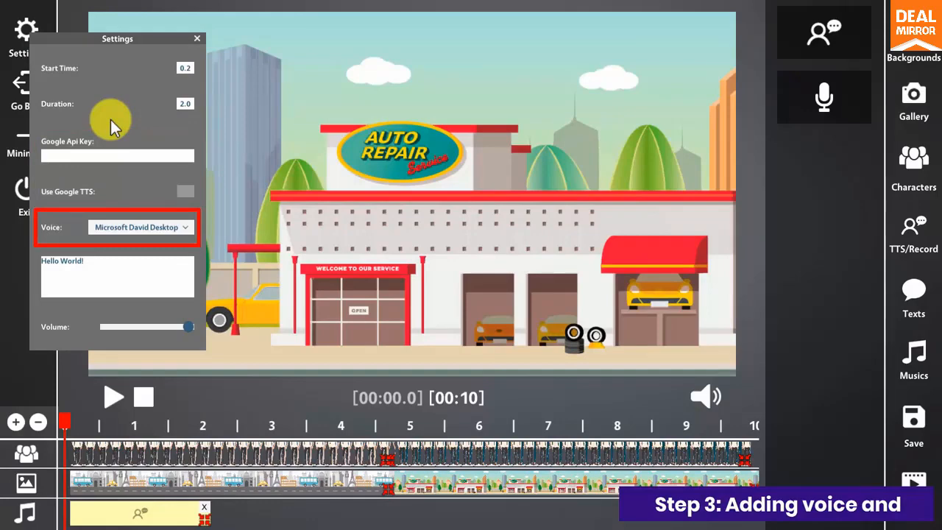
pyautogui.click(98, 261)
pyautogui.write("Is your car barely moving and making all kinds of weird sounds? Bob's Auto Repair Service is your best choice!")
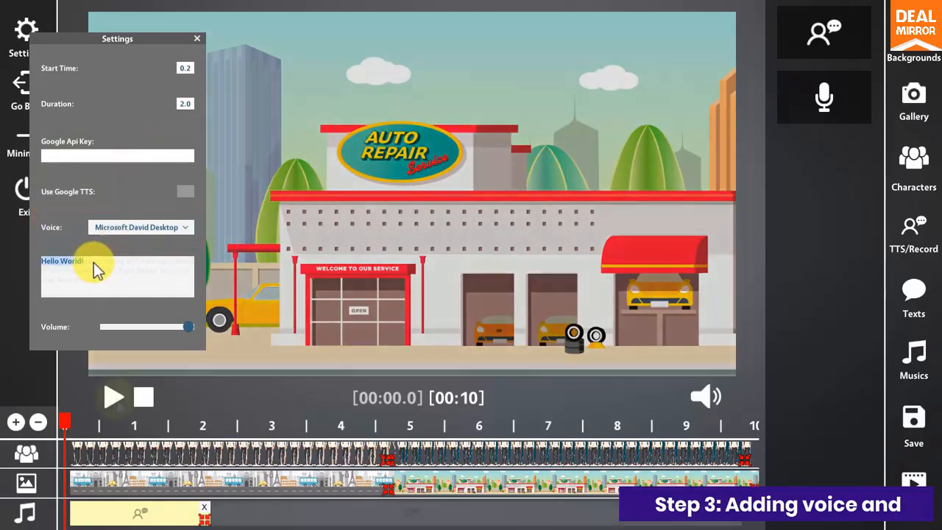
pyautogui.click(114, 397)
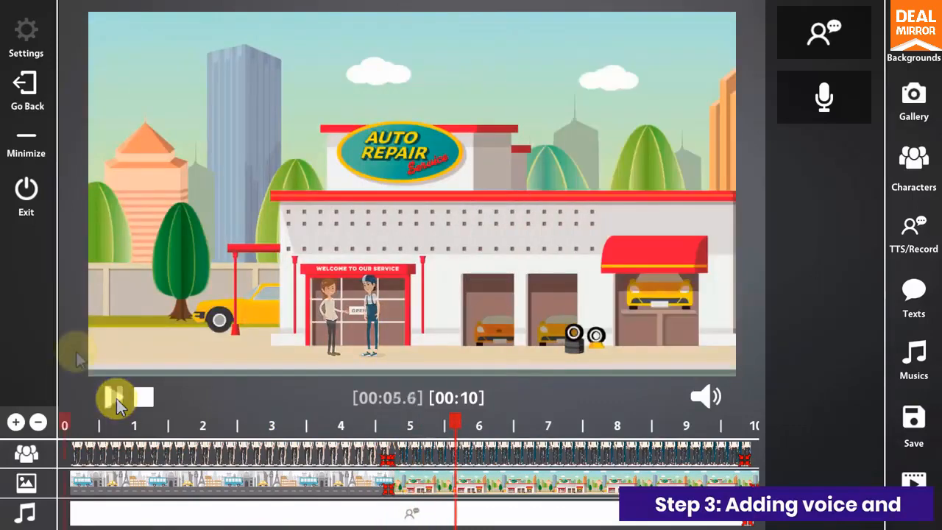
pyautogui.click(115, 399)
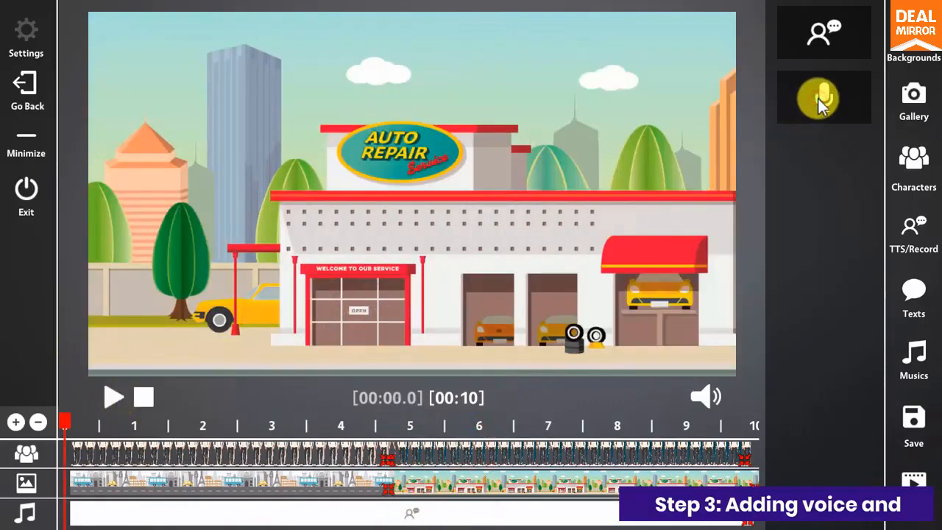
# - Place a microphone recording clip at the start of the audio track, and open and close its recording settings
pyautogui.moveTo(821, 103); pyautogui.dragTo(131, 515)
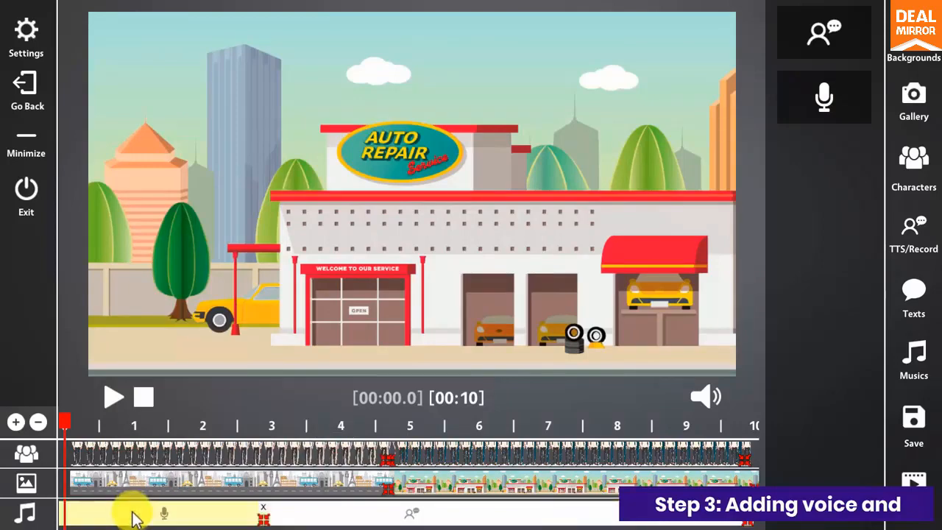
pyautogui.click(26, 31)
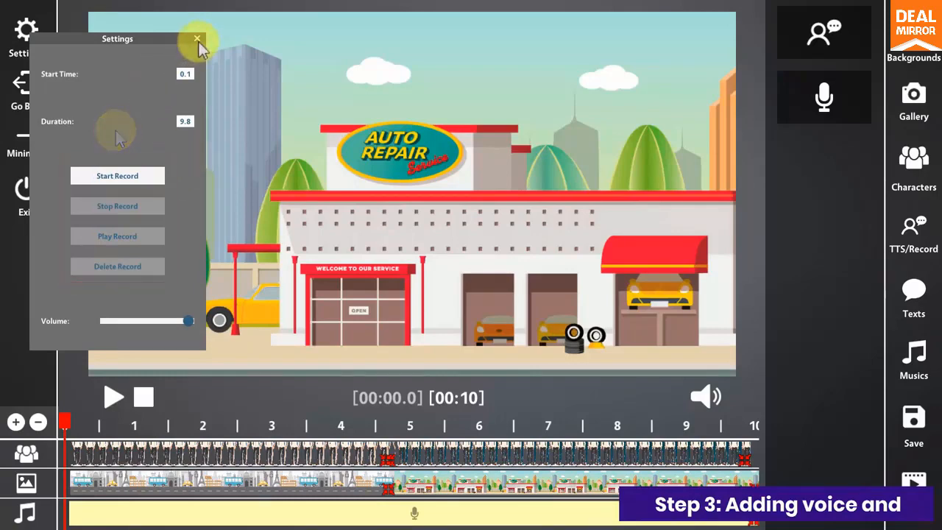
pyautogui.click(198, 39)
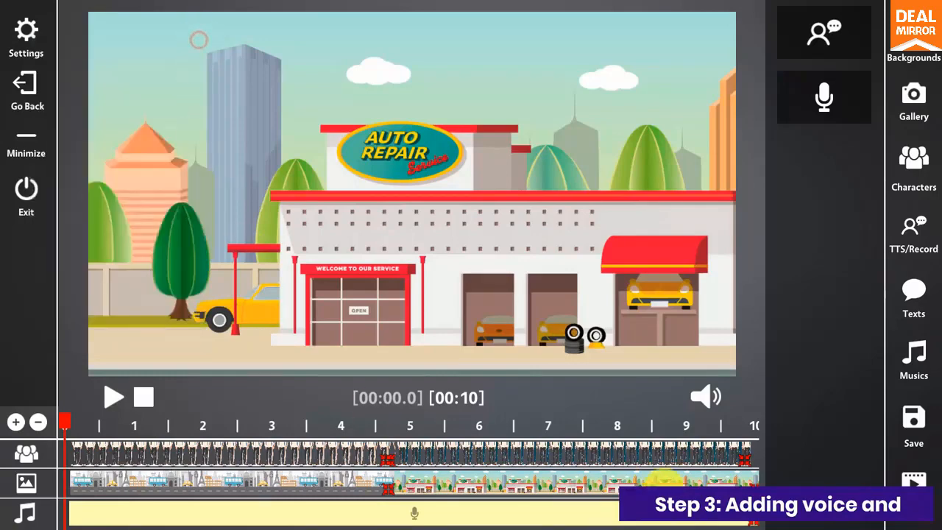
# - Delete the microphone recording clip from the audio track
pyautogui.click(757, 521)
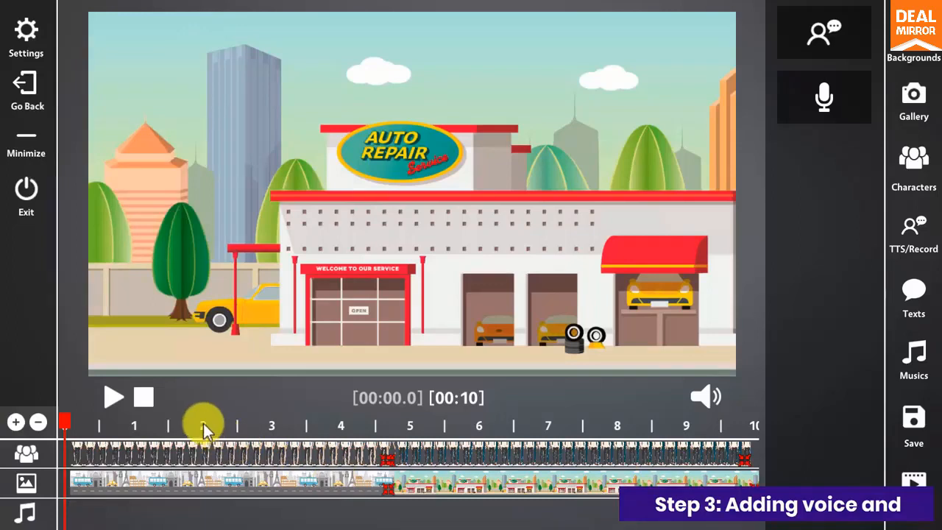
# - Overlay a text clip on the city scene reading "Is your car barely moving and making all kinds of weird sounds?" and preview it
pyautogui.click(911, 298)
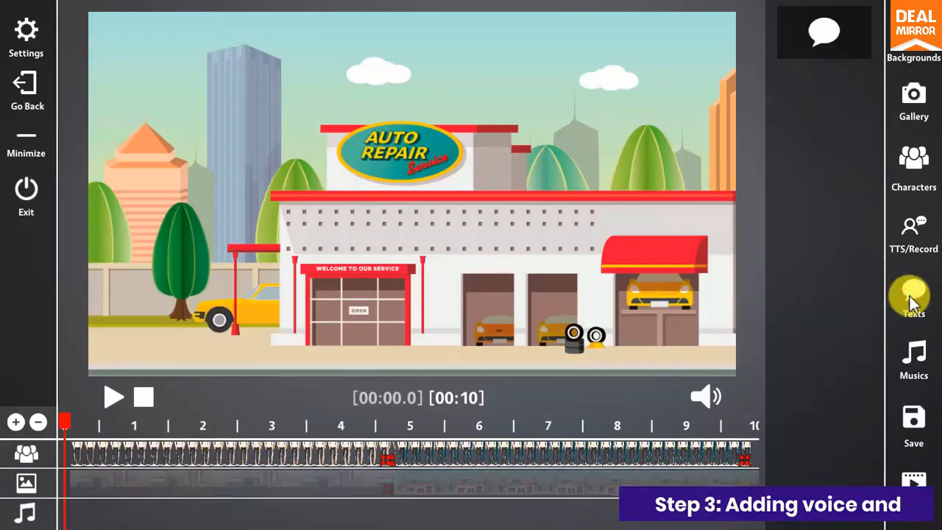
pyautogui.moveTo(826, 46); pyautogui.dragTo(159, 488)
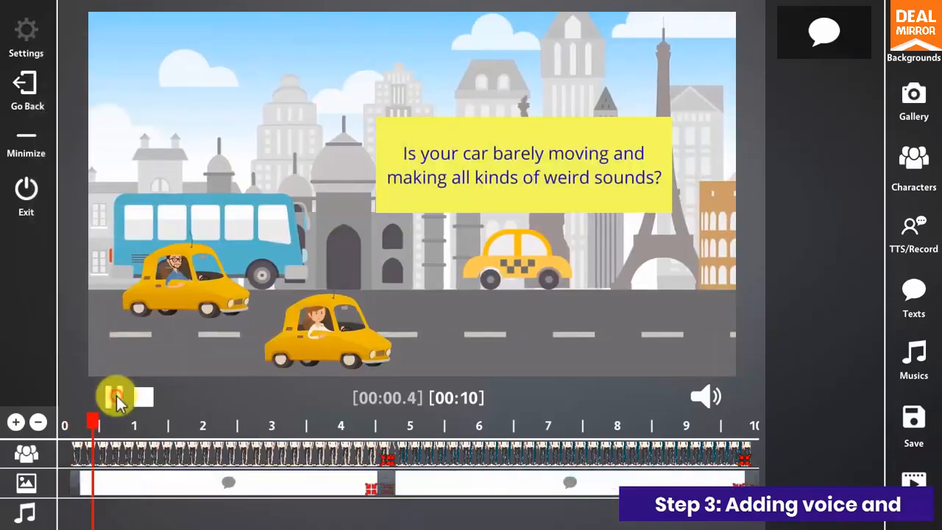
pyautogui.click(115, 397)
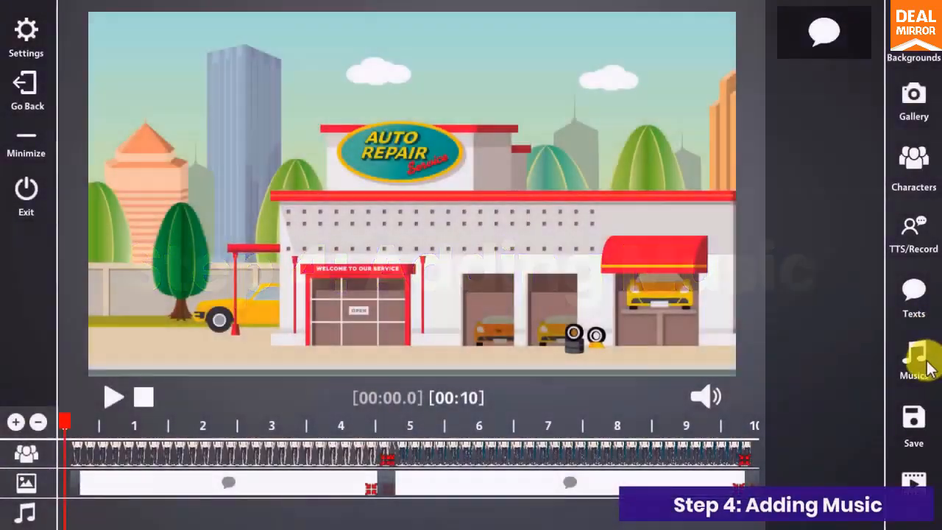
# - Add Music 1 at the start of the audio track and lower its volume to slightly below half
pyautogui.click(920, 364)
pyautogui.moveTo(816, 46); pyautogui.dragTo(120, 510)
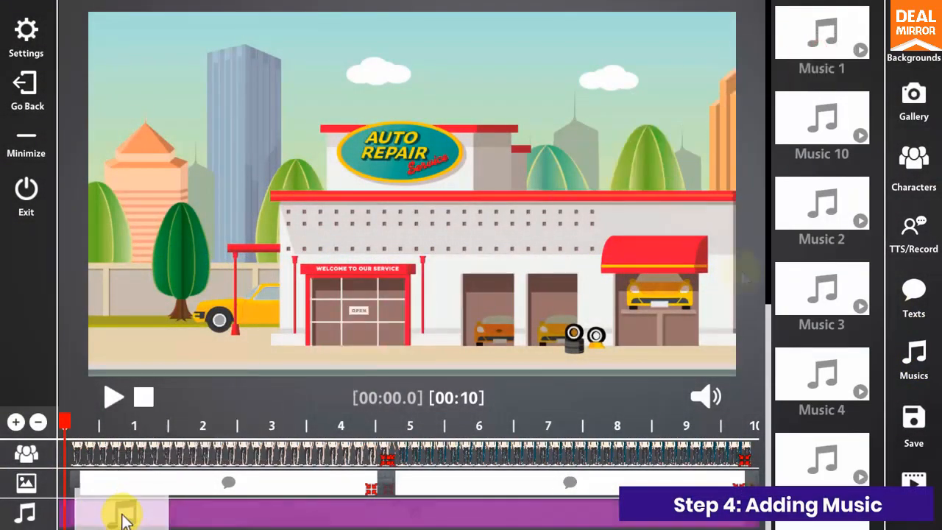
pyautogui.scroll(-5, 767, 336)
pyautogui.scroll(-2, 784, 471)
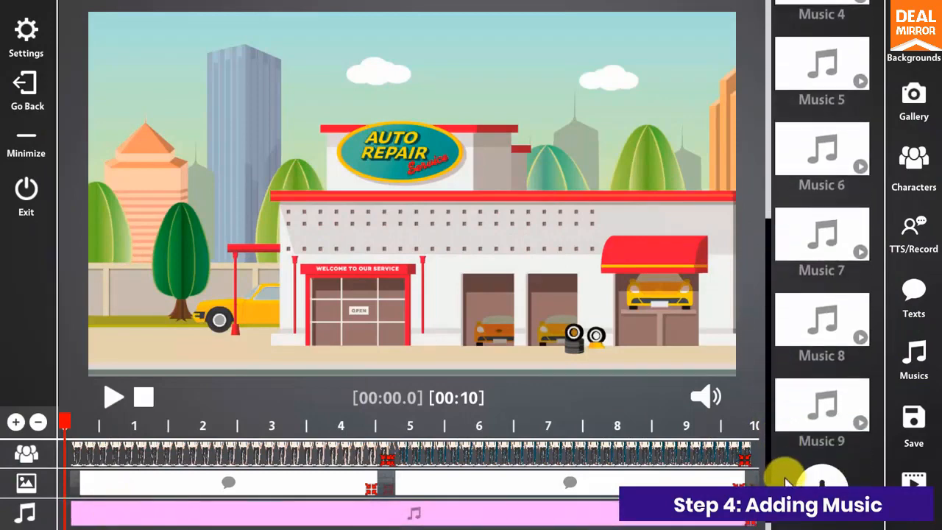
pyautogui.click(27, 53)
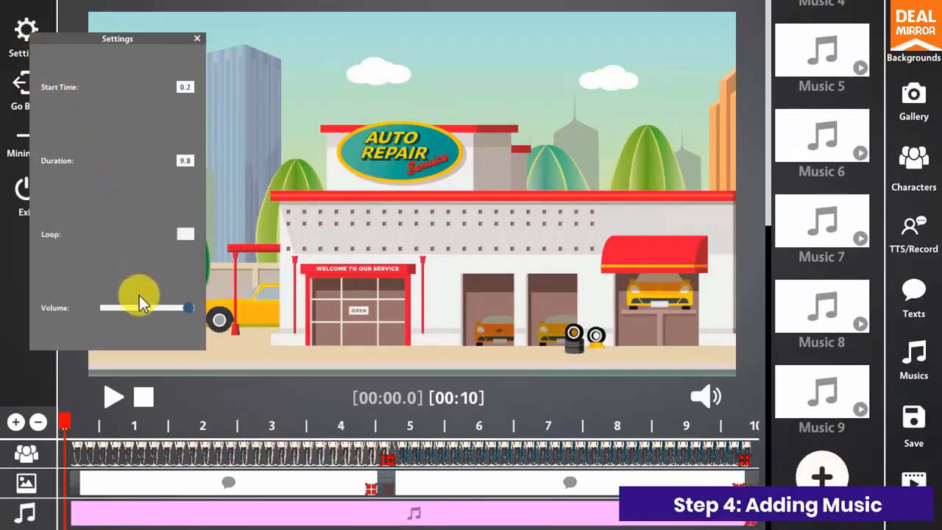
pyautogui.moveTo(192, 306); pyautogui.dragTo(139, 309)
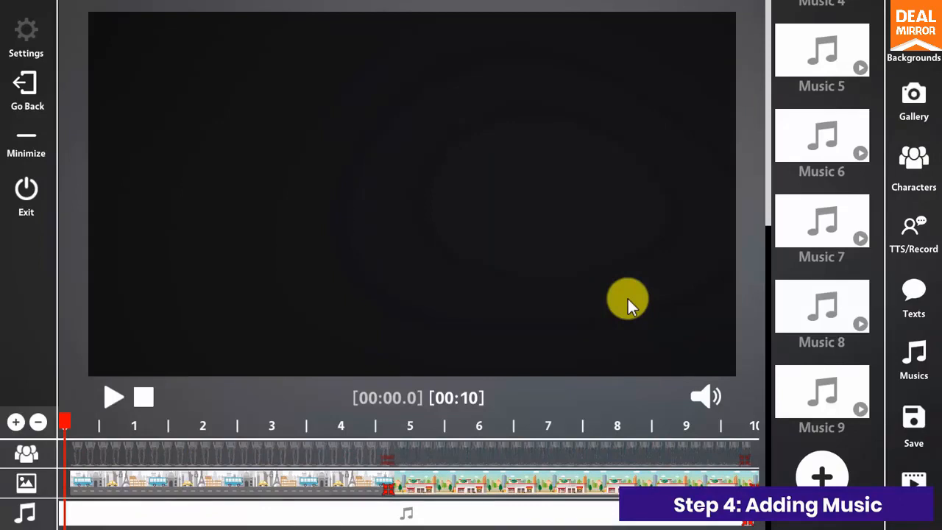
# - Import Bob Auto Repair Service.wav from the Desktop into the music library
pyautogui.click(823, 475)
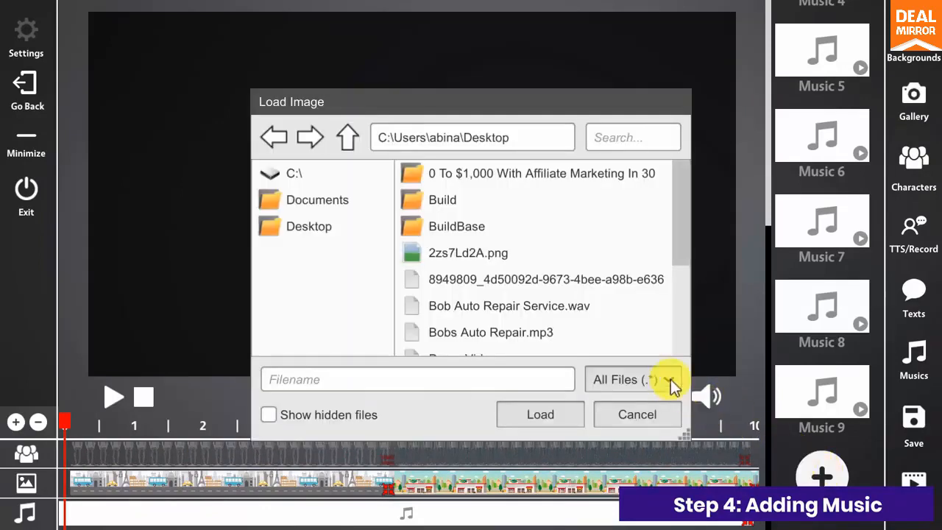
pyautogui.click(556, 316)
pyautogui.click(540, 415)
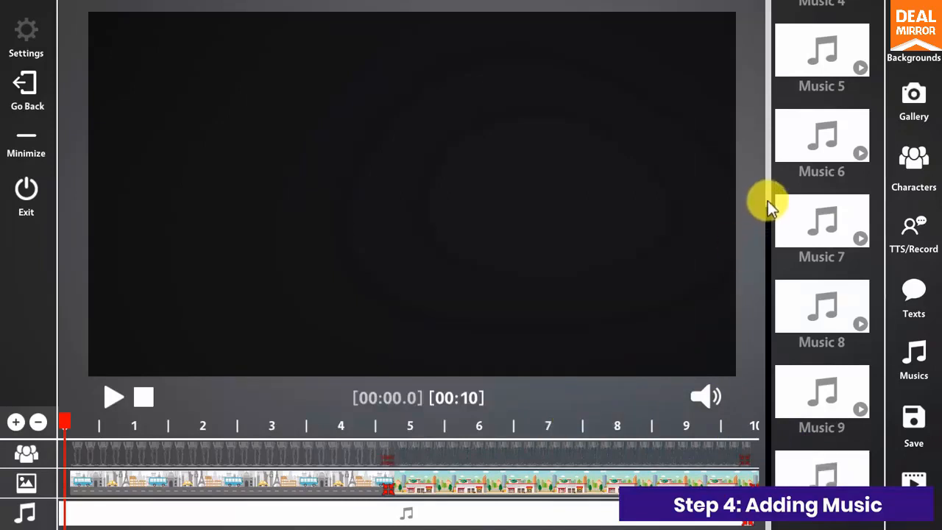
pyautogui.moveTo(768, 201); pyautogui.dragTo(771, 429)
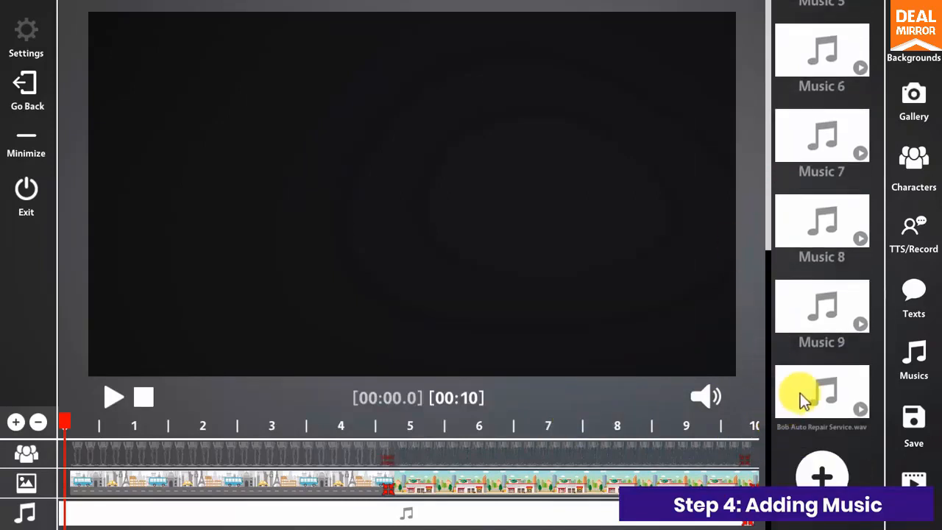
# - Lower the volume of the existing music clip on the audio track to about a third
pyautogui.moveTo(762, 396); pyautogui.dragTo(311, 511)
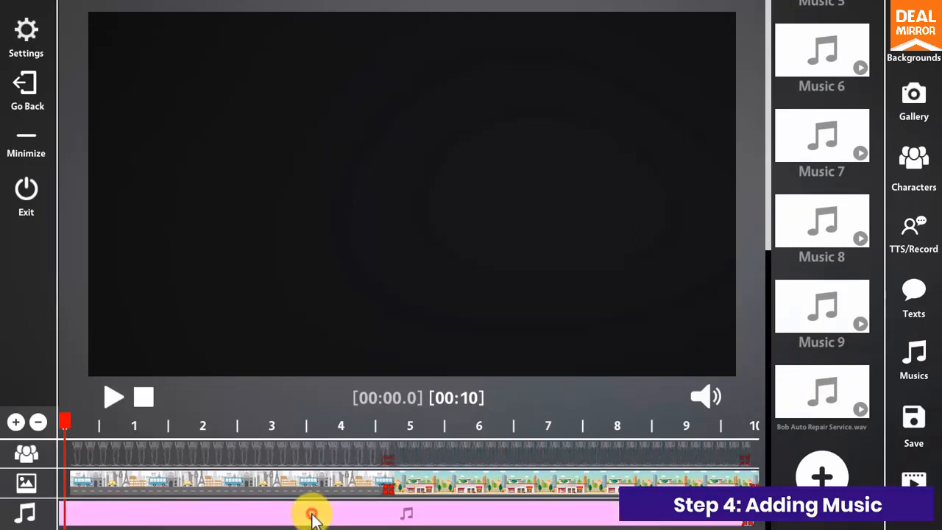
pyautogui.click(28, 36)
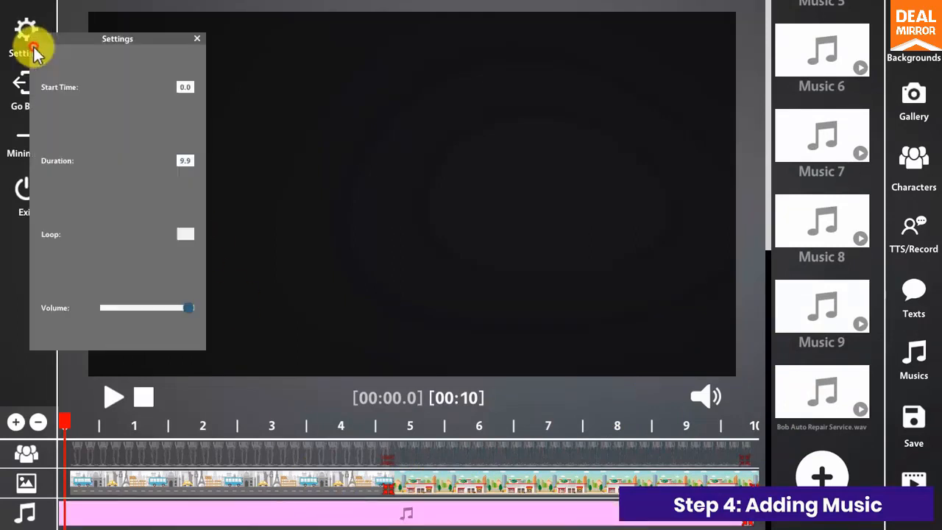
pyautogui.moveTo(183, 311); pyautogui.dragTo(131, 316)
pyautogui.click(316, 137)
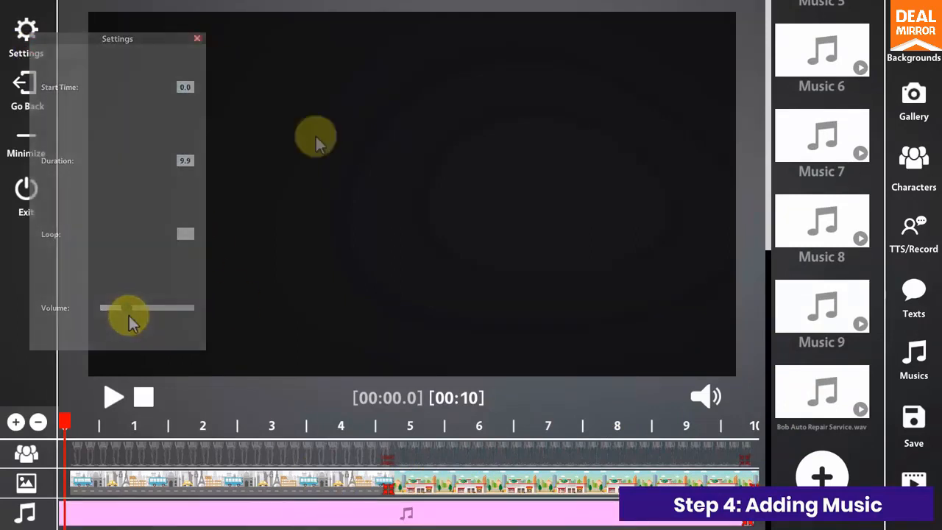
# - Place Bob Auto Repair Service.wav at the start of the audio track, extend it towards the video's end, and preview the scene
pyautogui.moveTo(791, 394); pyautogui.dragTo(131, 515)
pyautogui.moveTo(193, 515); pyautogui.dragTo(743, 524)
pyautogui.click(114, 398)
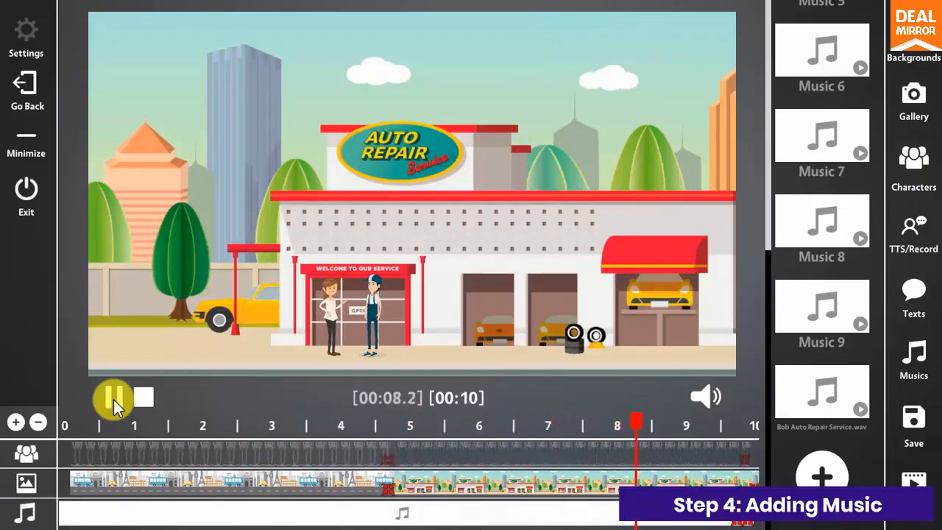
# - Save the project to the Desktop over the existing Demo Video.vep file
pyautogui.click(913, 430)
pyautogui.click(485, 255)
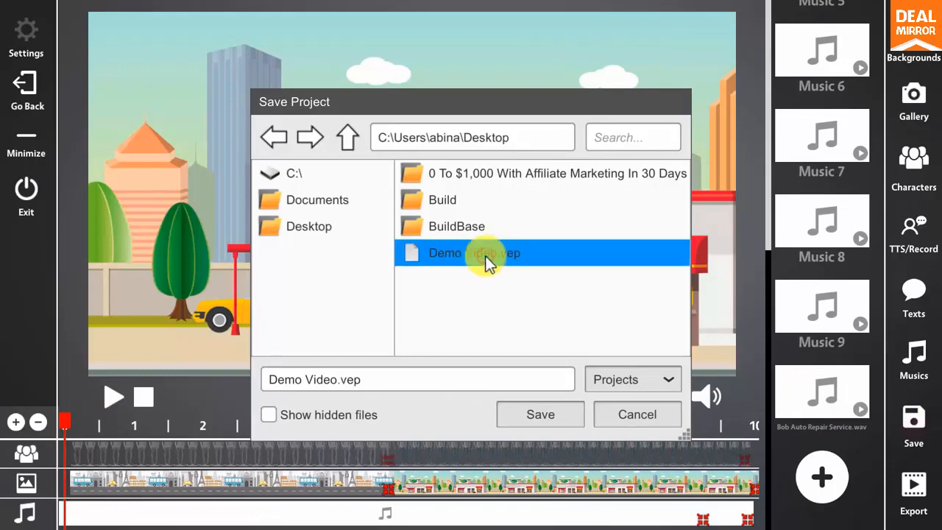
pyautogui.click(552, 417)
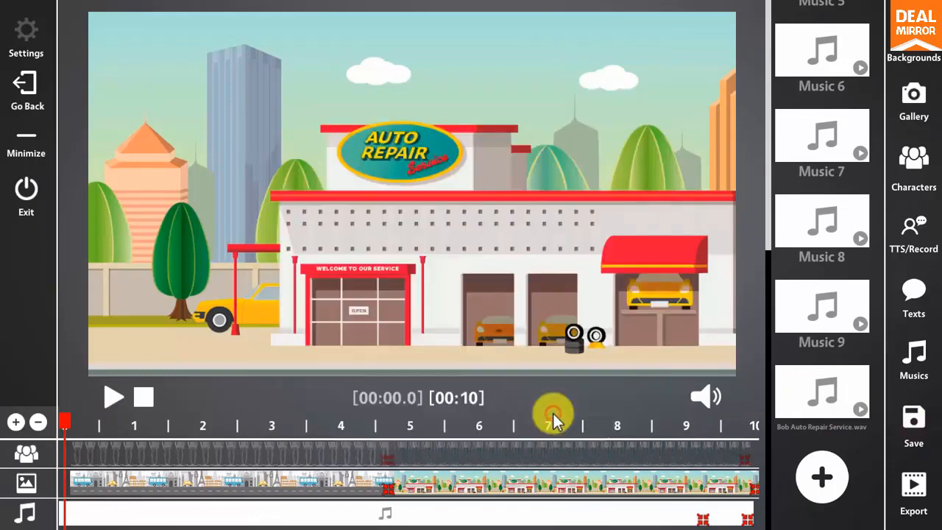
# - Export the video to the Desktop with the file name "Demo Video"
pyautogui.click(914, 498)
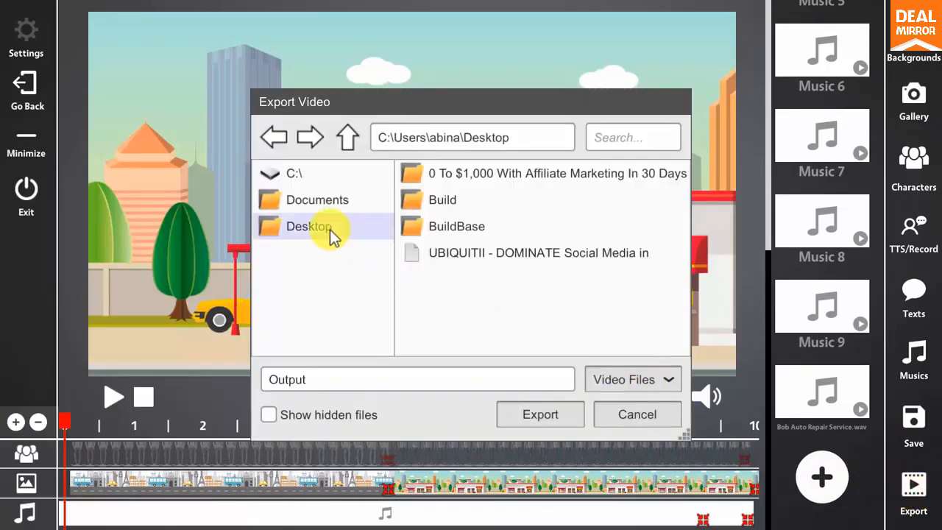
pyautogui.doubleClick(416, 380)
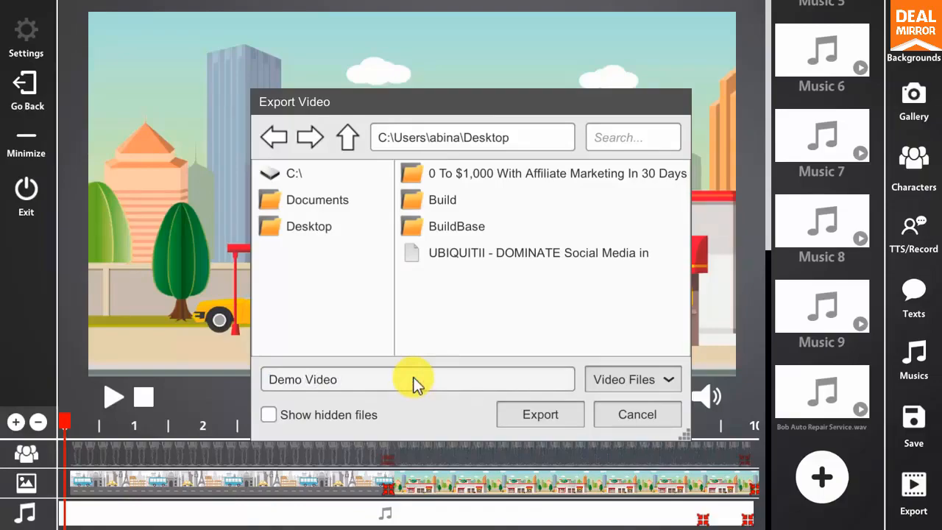
pyautogui.click(560, 417)
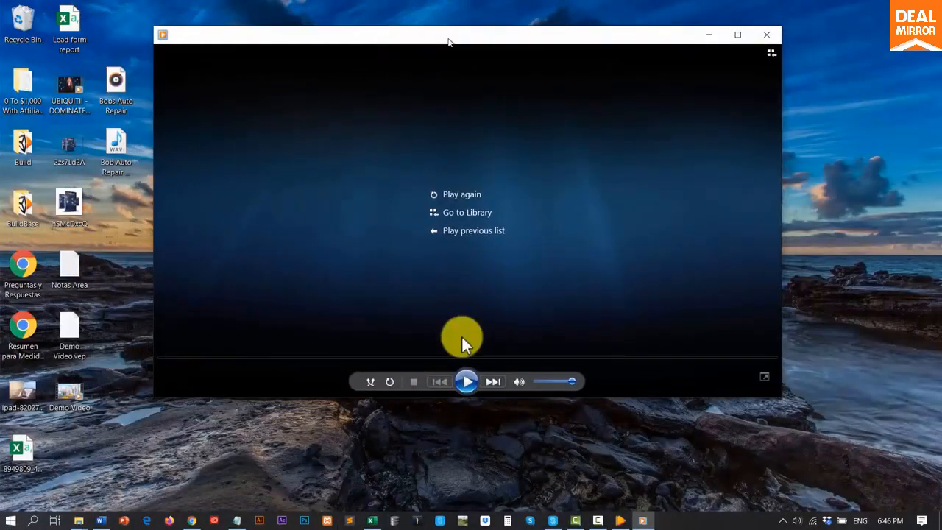
# - Play the exported Demo Video in Windows Media Player
pyautogui.click(463, 382)
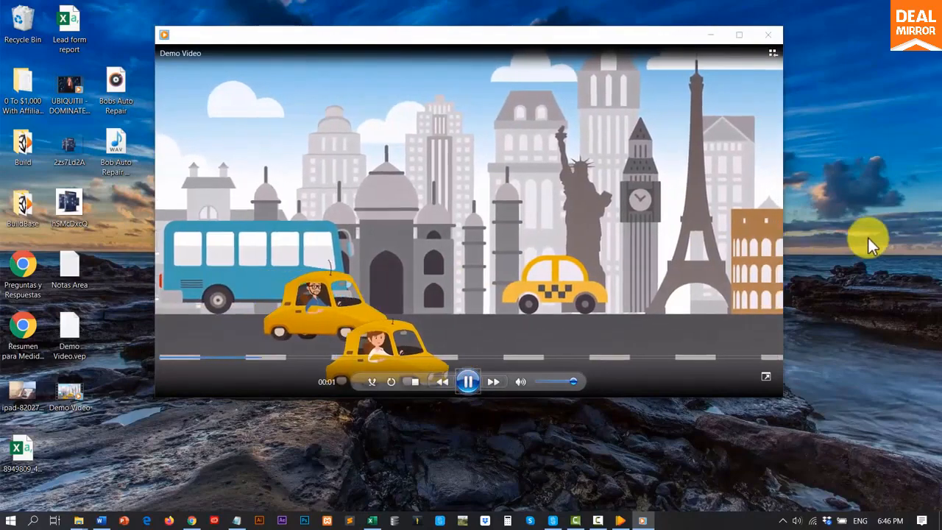